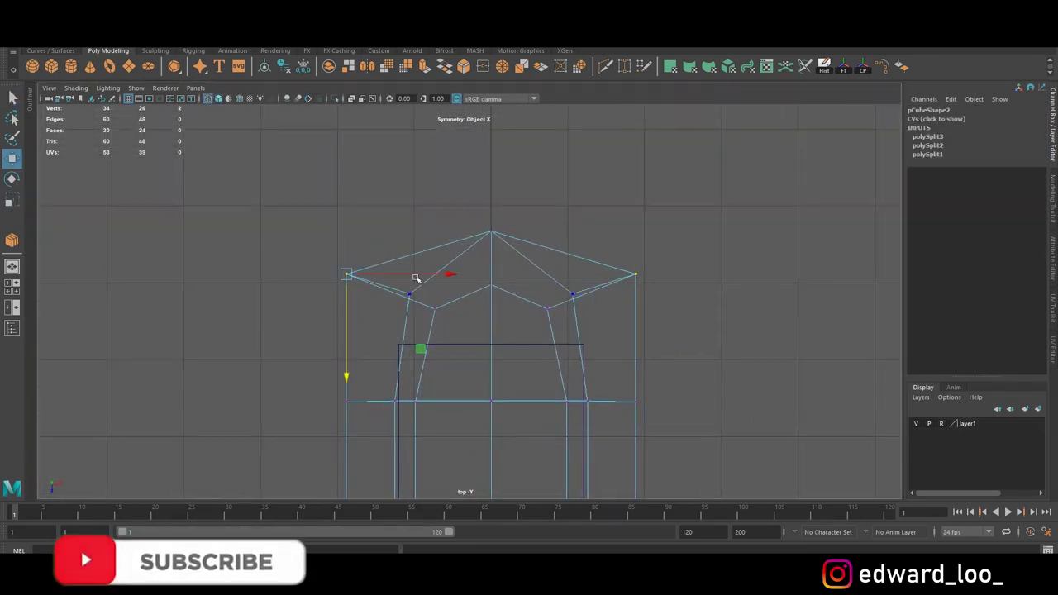
Return to the four-view layout, then maximize the side view.
key(space)
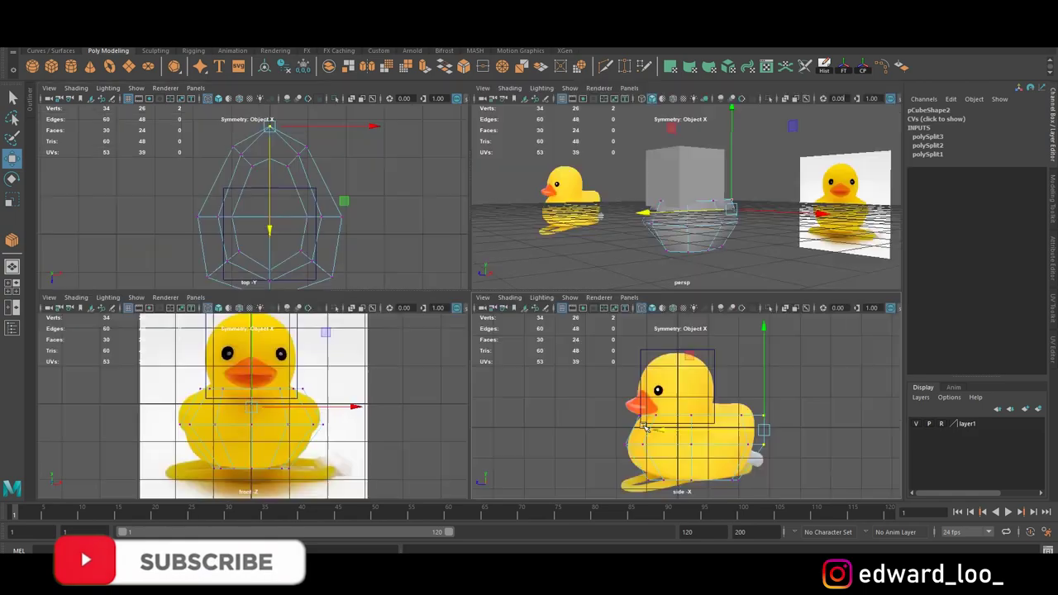
key(space)
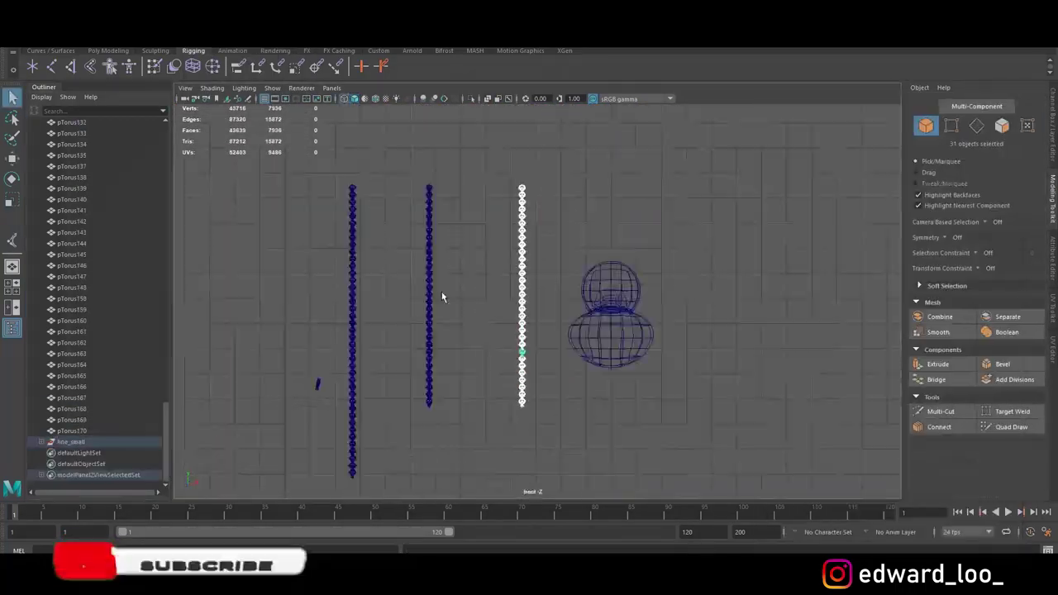
Move the selected link chain upward in the front view.
drag(566, 382, 568, 202)
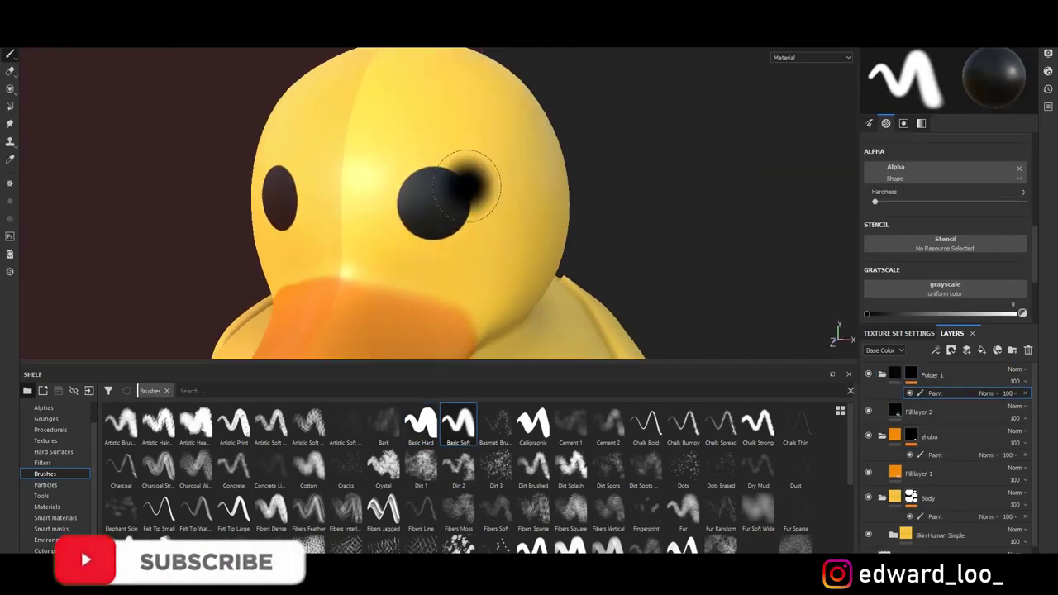
Switch the paint value to black and pan across the duck's face.
key(x)
middle_drag(457, 213, 534, 218)
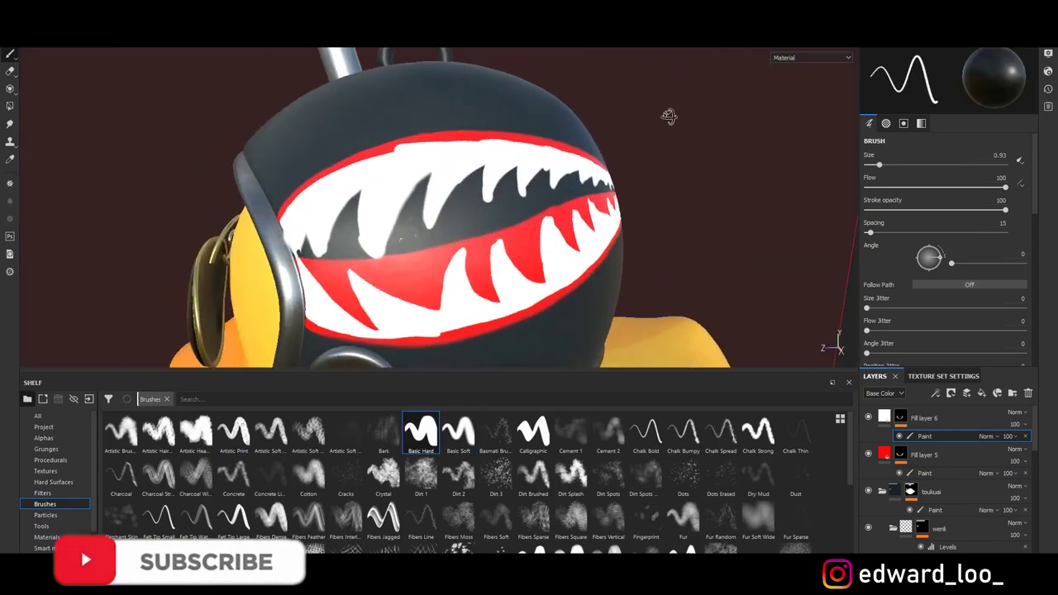
Orbit around the helmet to inspect the shark mouth on its side.
alt+drag(600, 295, 438, 192)
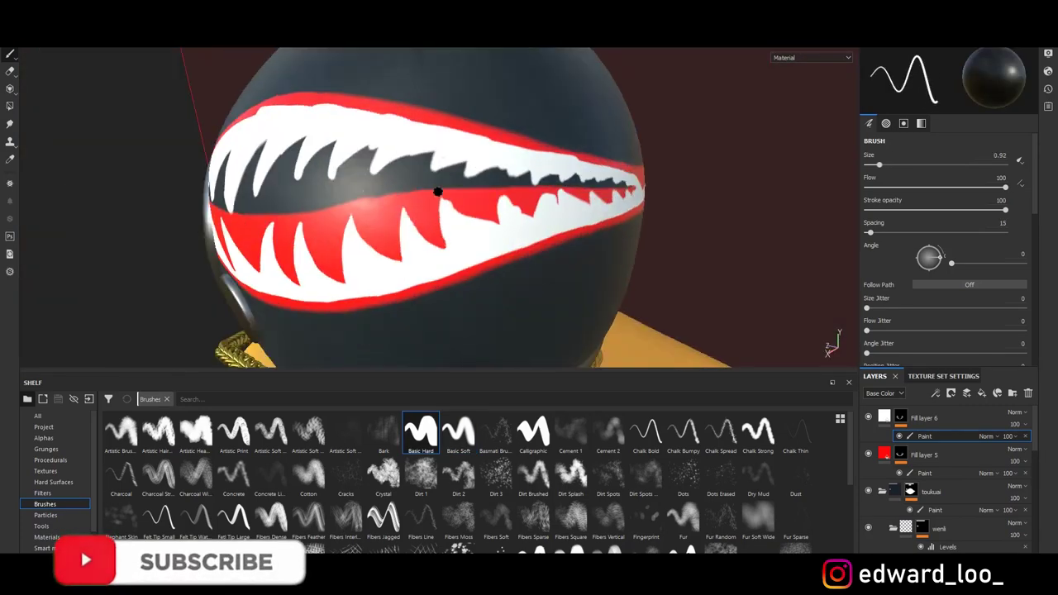